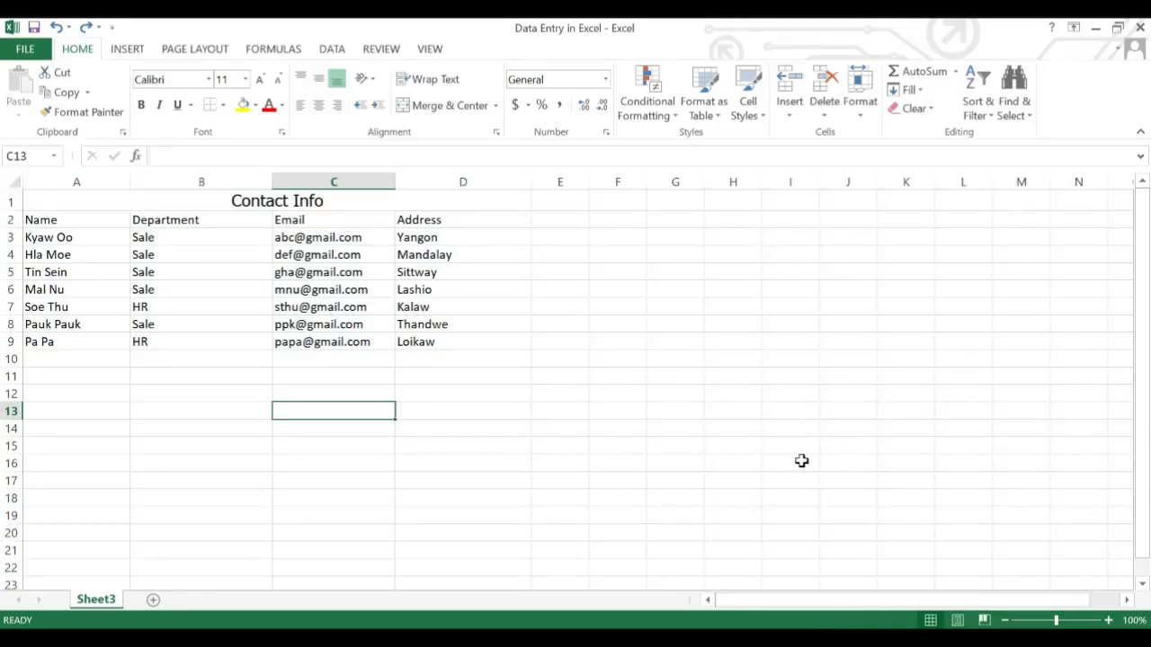
Format A2:D9 as a Table Style Light 2 table with 'My table has headers' ticked.
{"action": "left_click", "coordinate": [88, 372]}
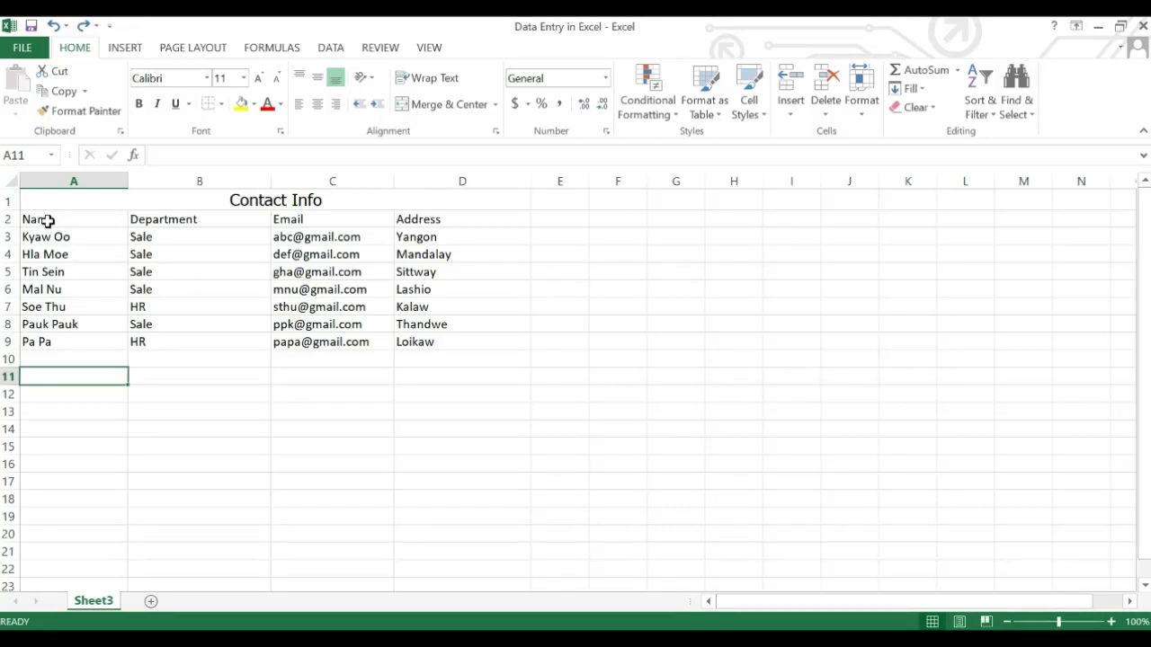
{"action": "mouse_move", "coordinate": [47, 220]}
{"action": "left_mouse_down"}
{"action": "mouse_move", "coordinate": [494, 355]}
{"action": "mouse_move", "coordinate": [493, 342]}
{"action": "left_mouse_up"}
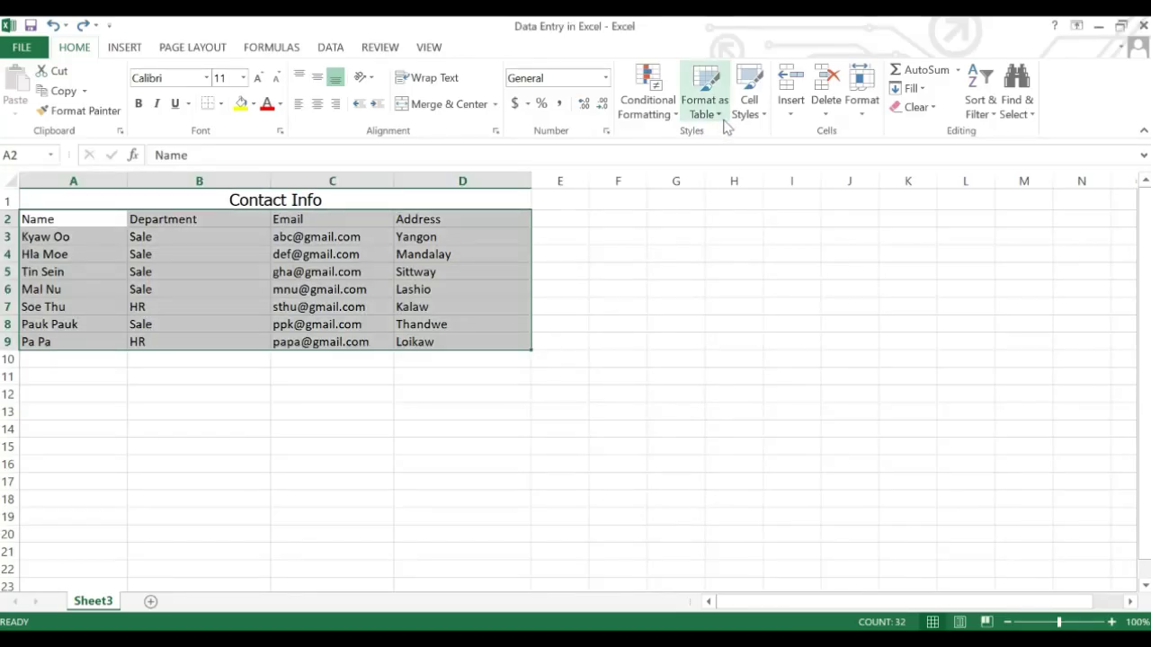
{"action": "left_click", "coordinate": [719, 115]}
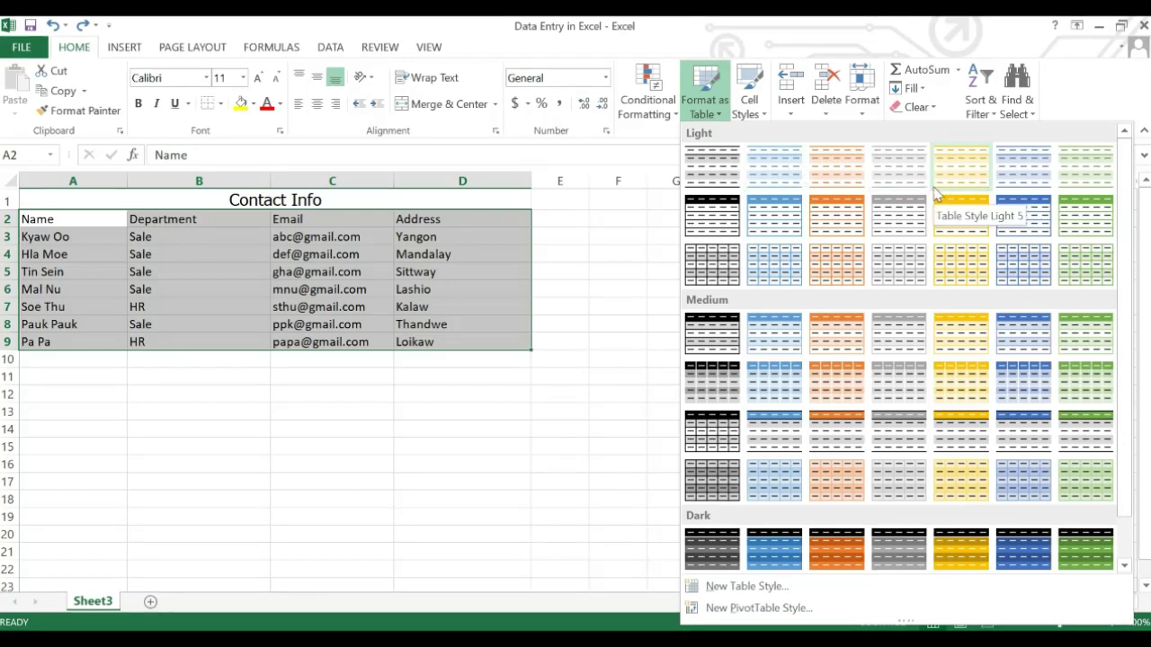
{"action": "left_click", "coordinate": [776, 173]}
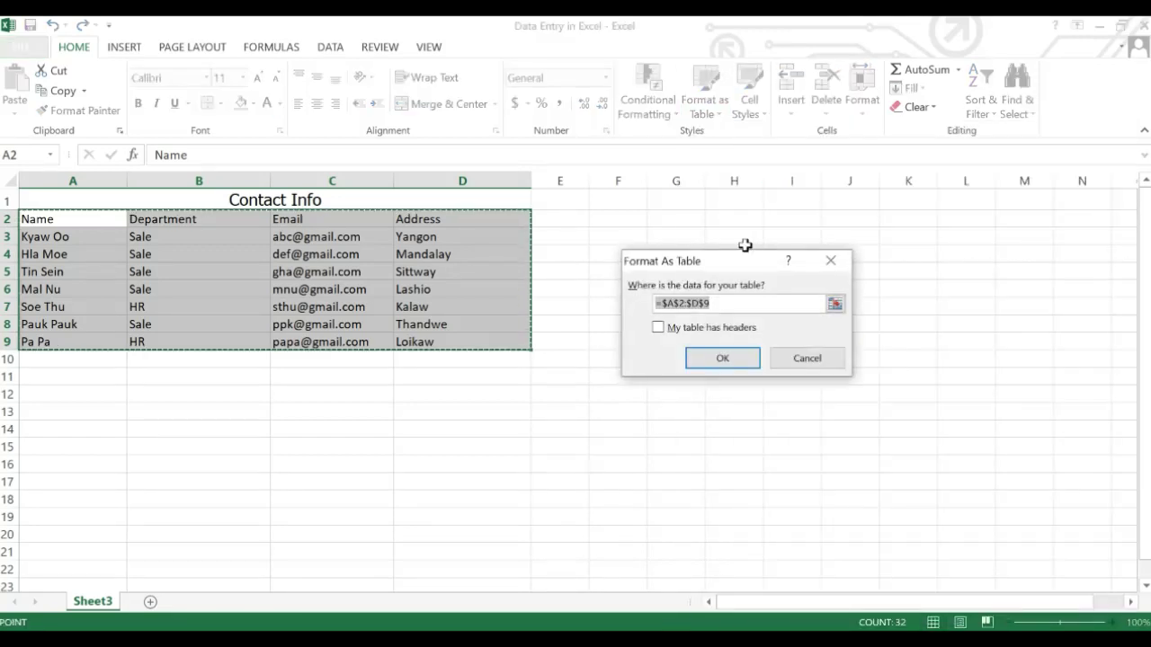
{"action": "left_click_drag", "start_coordinate": [683, 267], "coordinate": [610, 244]}
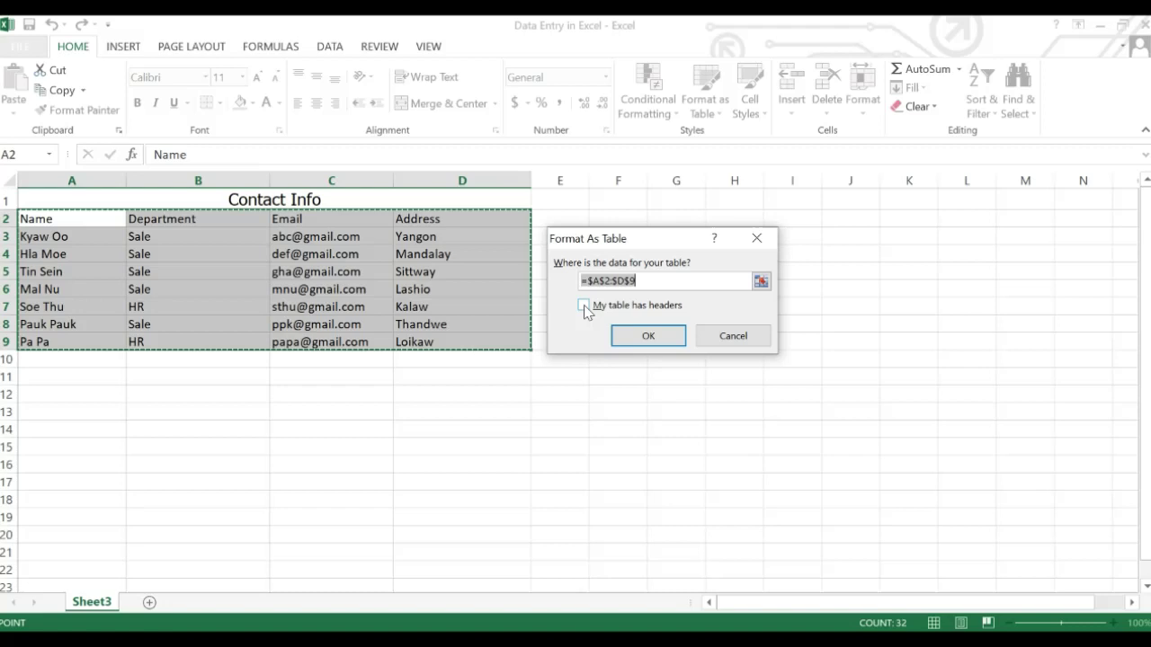
{"action": "left_click", "coordinate": [586, 307]}
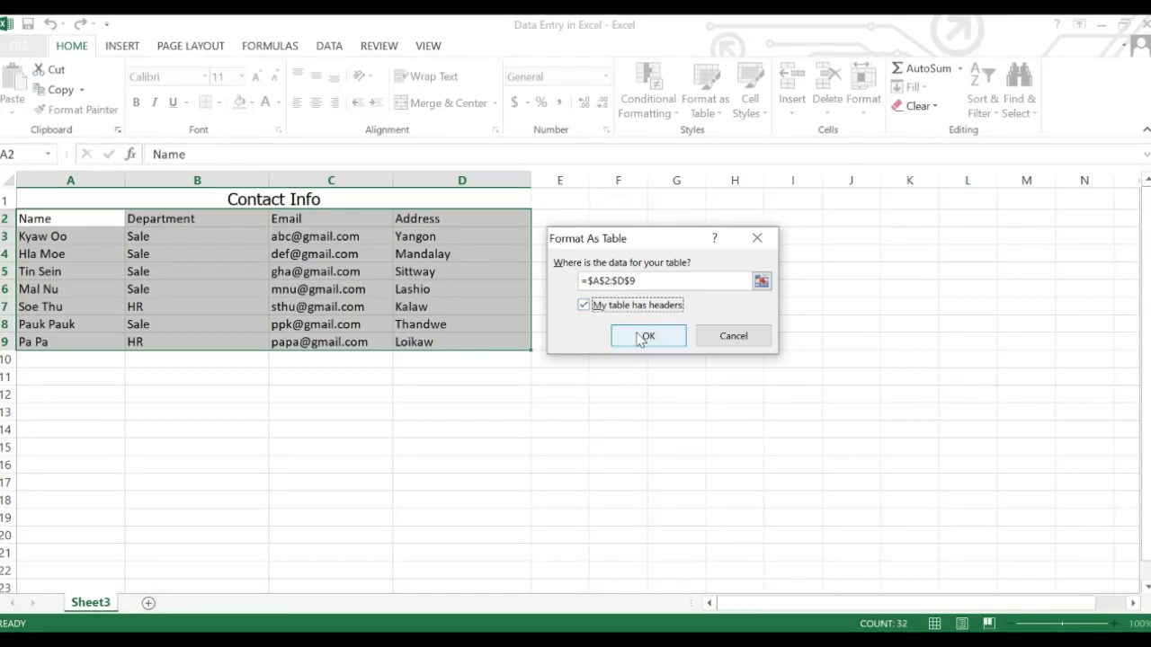
Confirm creating Table6 and click through several name cells in the new banded table.
{"action": "left_click", "coordinate": [640, 337]}
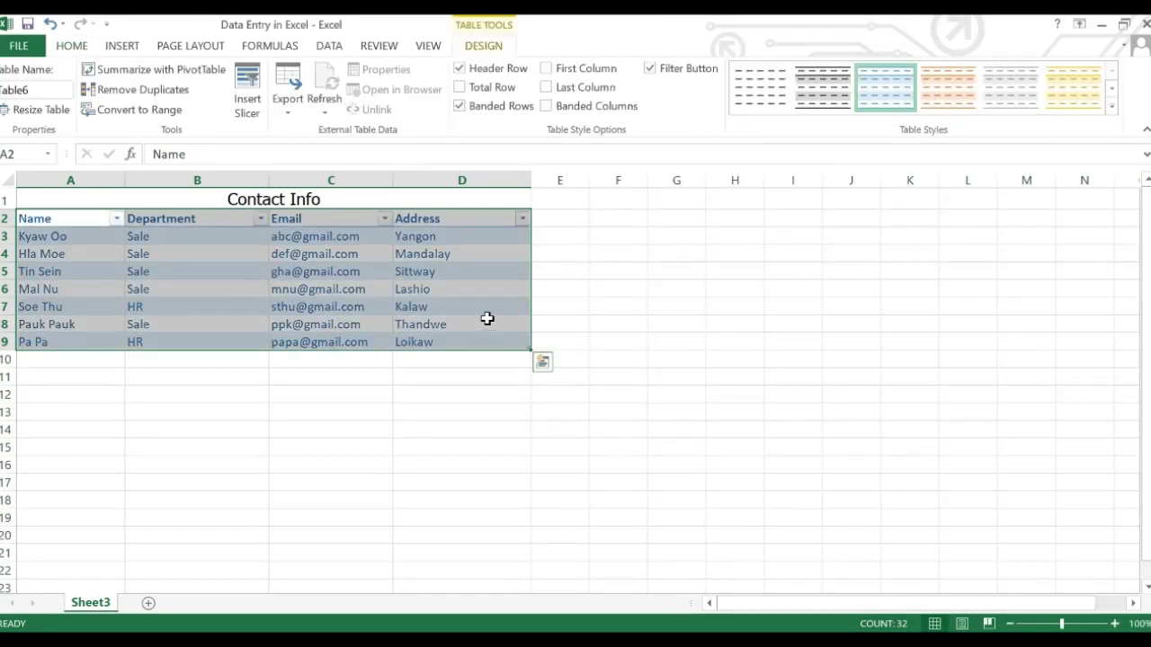
{"action": "left_click", "coordinate": [423, 310]}
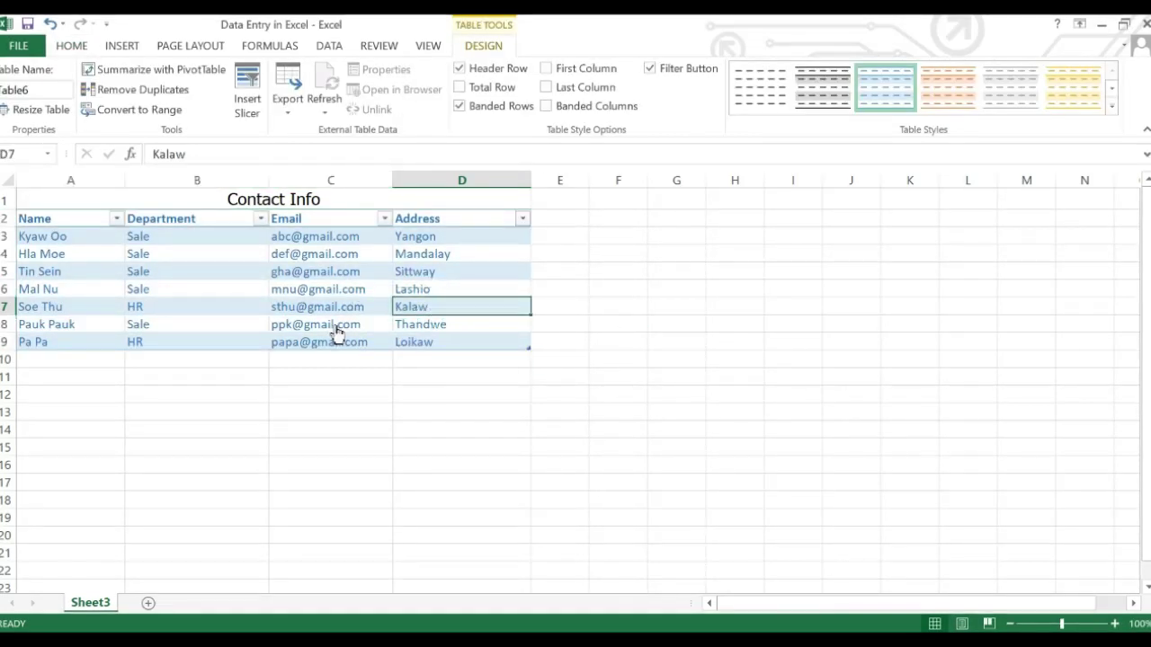
{"action": "left_click", "coordinate": [92, 310]}
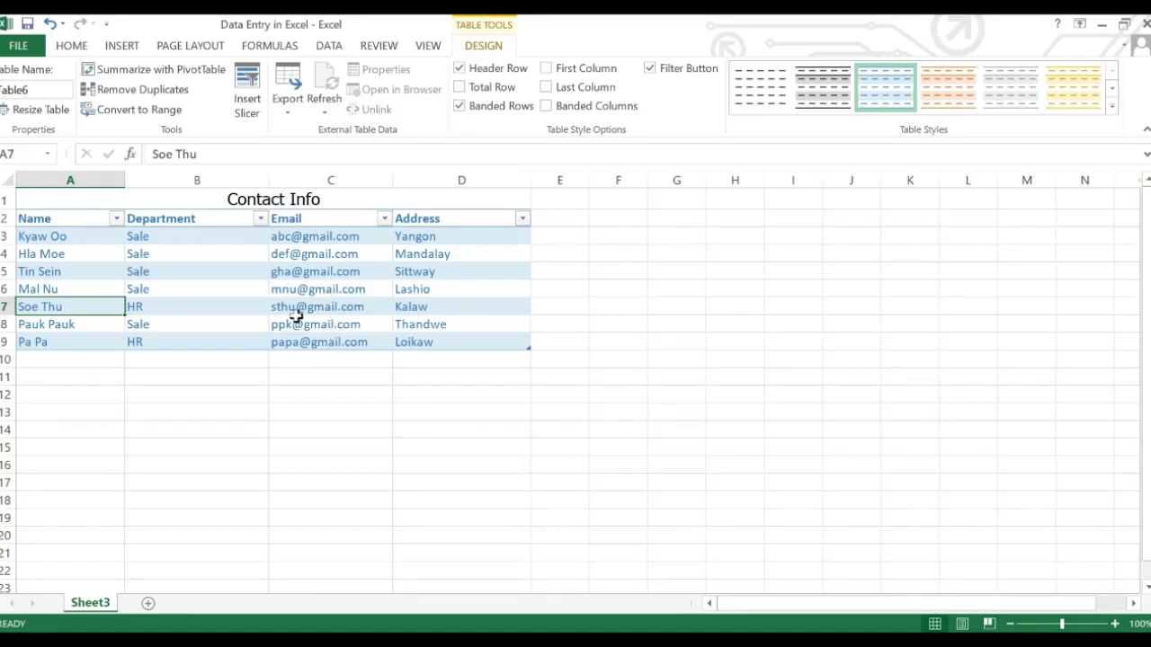
{"action": "left_click", "coordinate": [94, 273]}
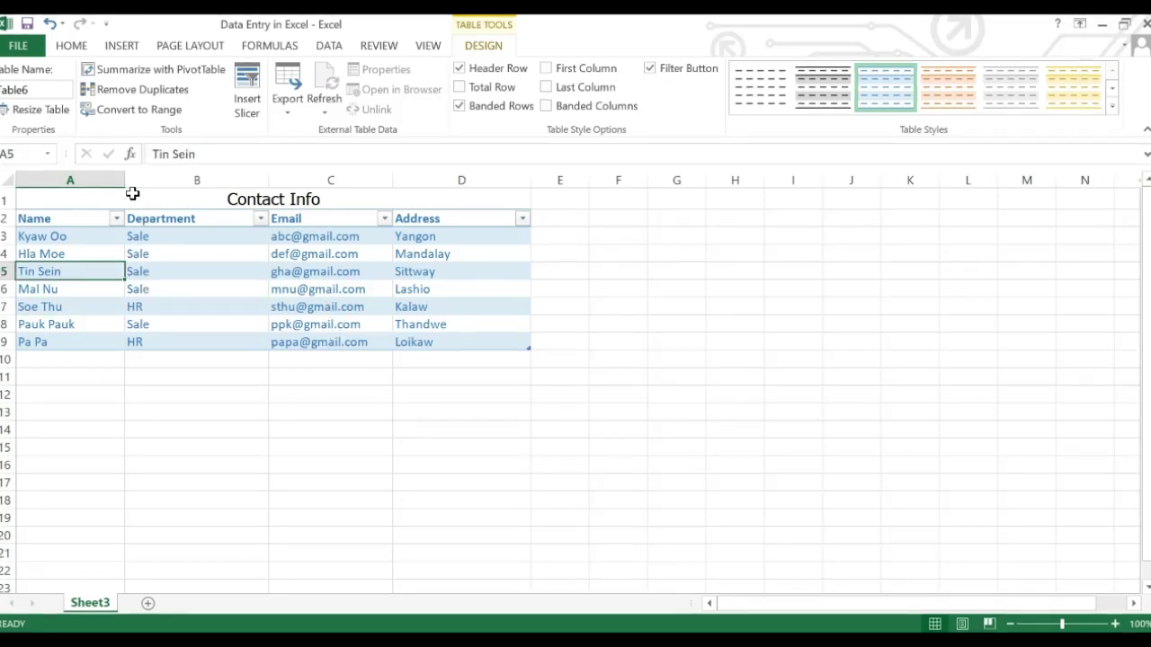
{"action": "left_click", "coordinate": [81, 307]}
{"action": "left_click", "coordinate": [144, 289]}
{"action": "left_click", "coordinate": [95, 288]}
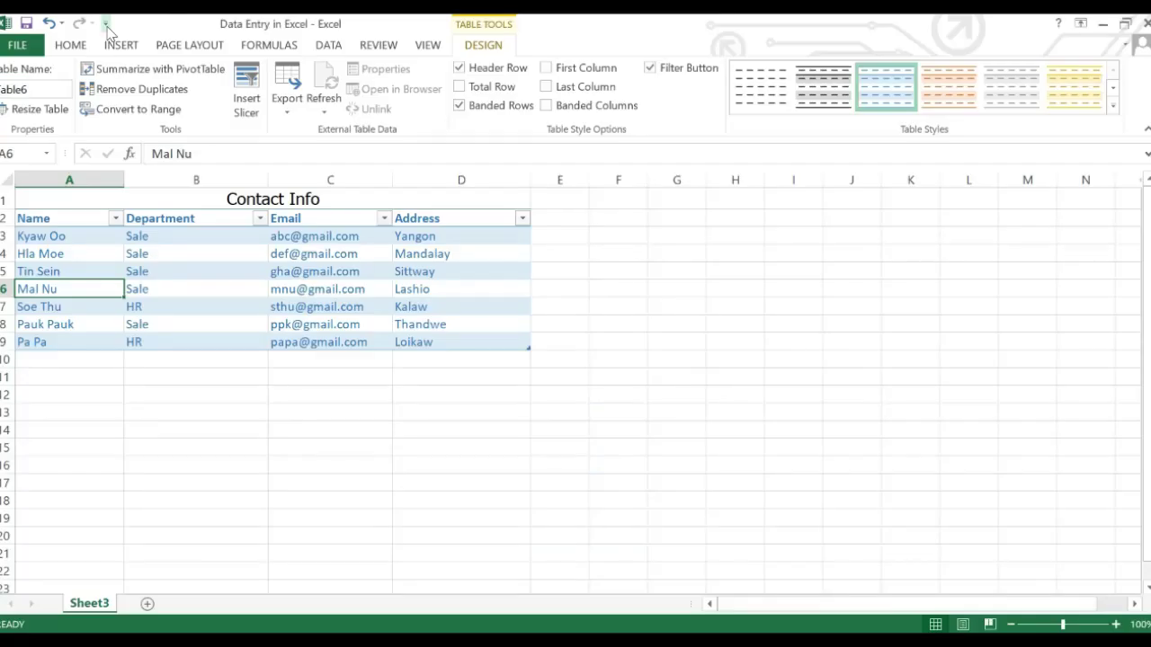
Open the Quick Access Toolbar's More Commands settings and expand the command-source list.
{"action": "left_click", "coordinate": [105, 24]}
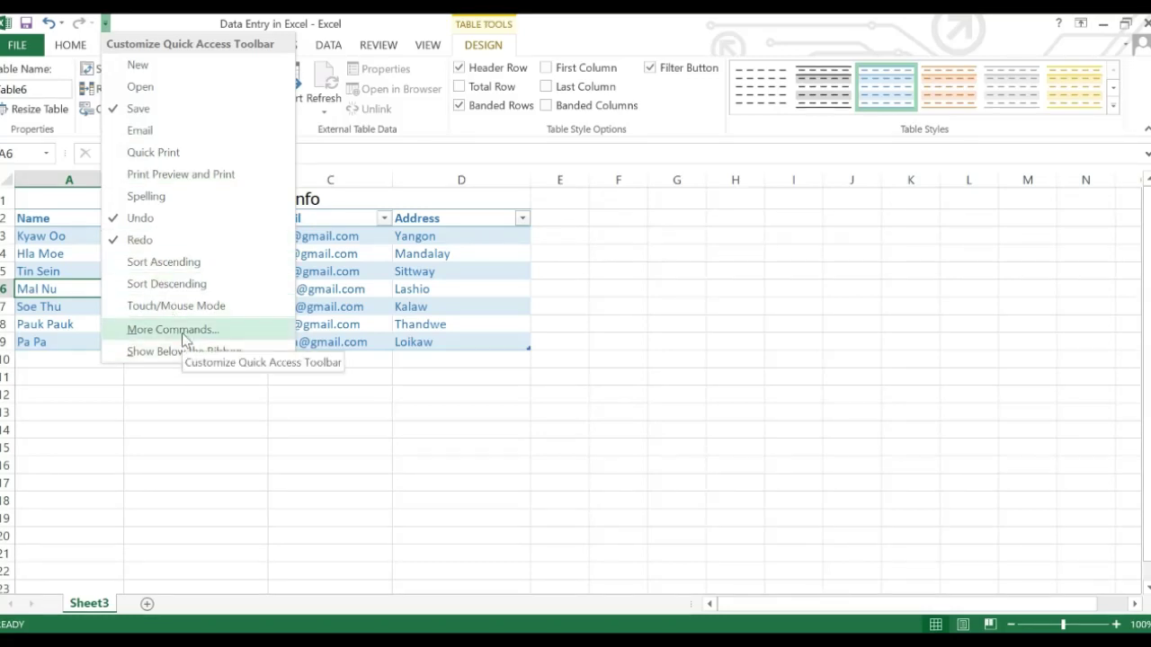
{"action": "left_click", "coordinate": [184, 331]}
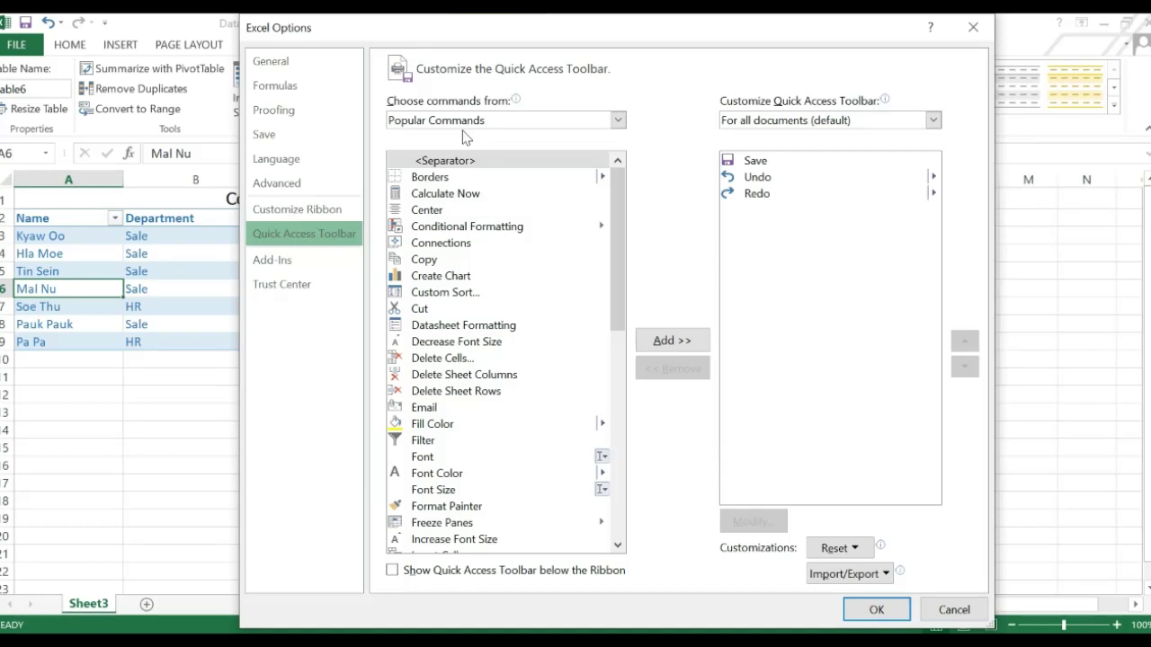
{"action": "left_click", "coordinate": [618, 122]}
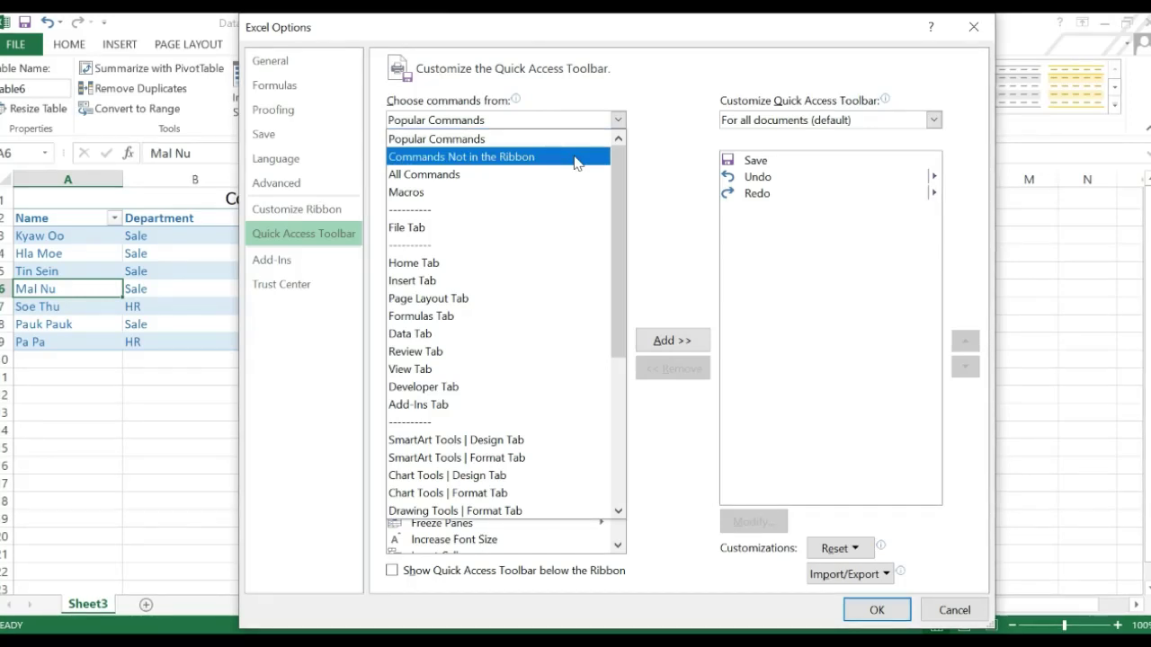
From Commands Not in the Ribbon, add Form to the Quick Access Toolbar and confirm with OK.
{"action": "left_click", "coordinate": [527, 158]}
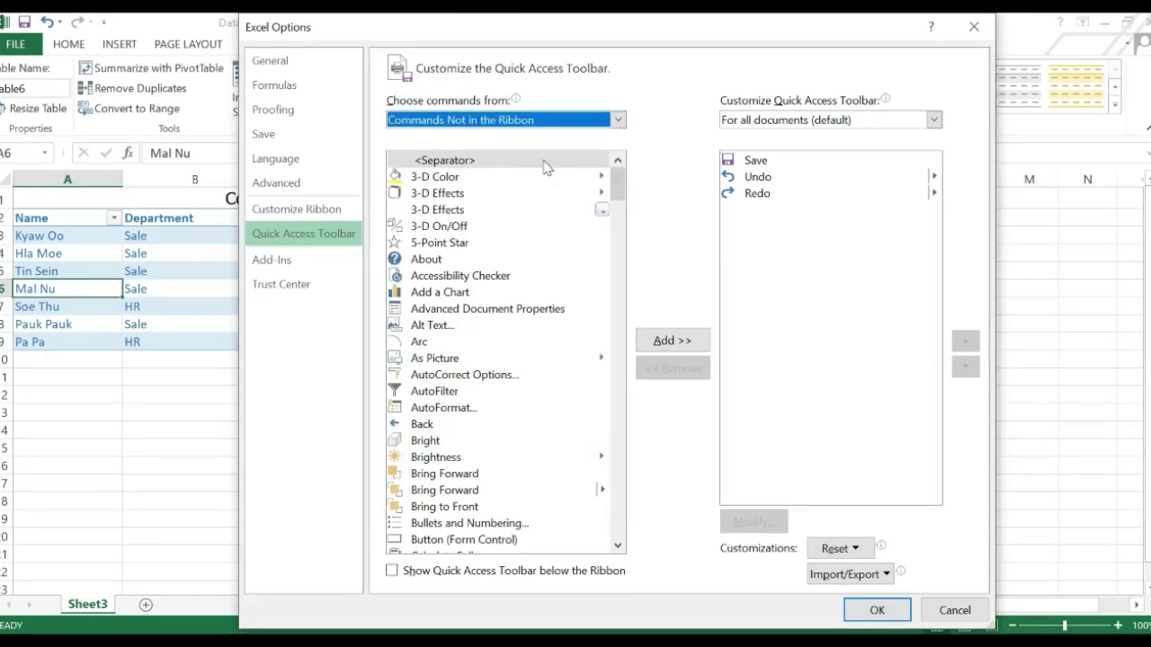
{"action": "left_click_drag", "start_coordinate": [620, 183], "coordinate": [620, 195]}
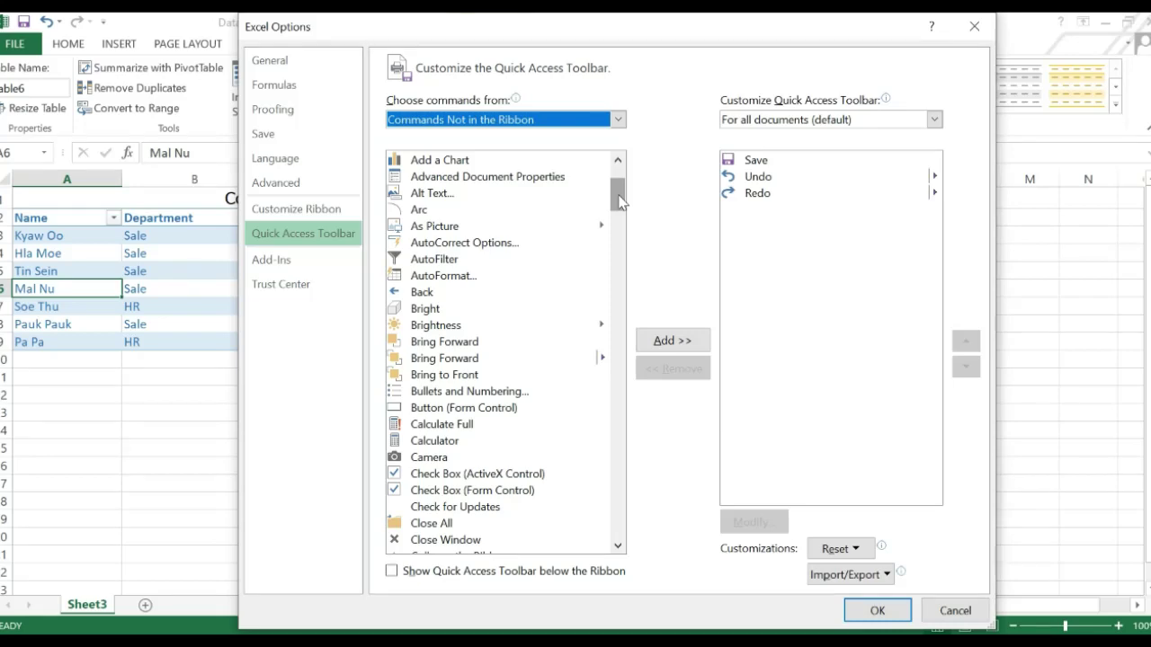
{"action": "left_click_drag", "start_coordinate": [618, 201], "coordinate": [622, 269]}
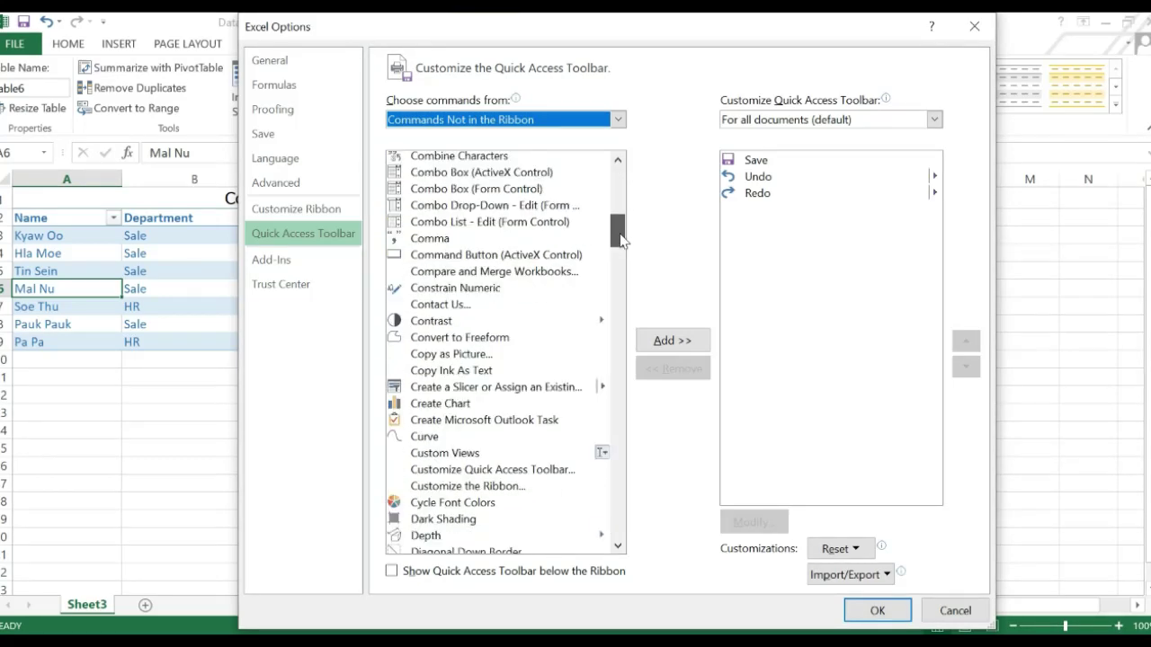
{"action": "left_click_drag", "start_coordinate": [623, 269], "coordinate": [624, 306]}
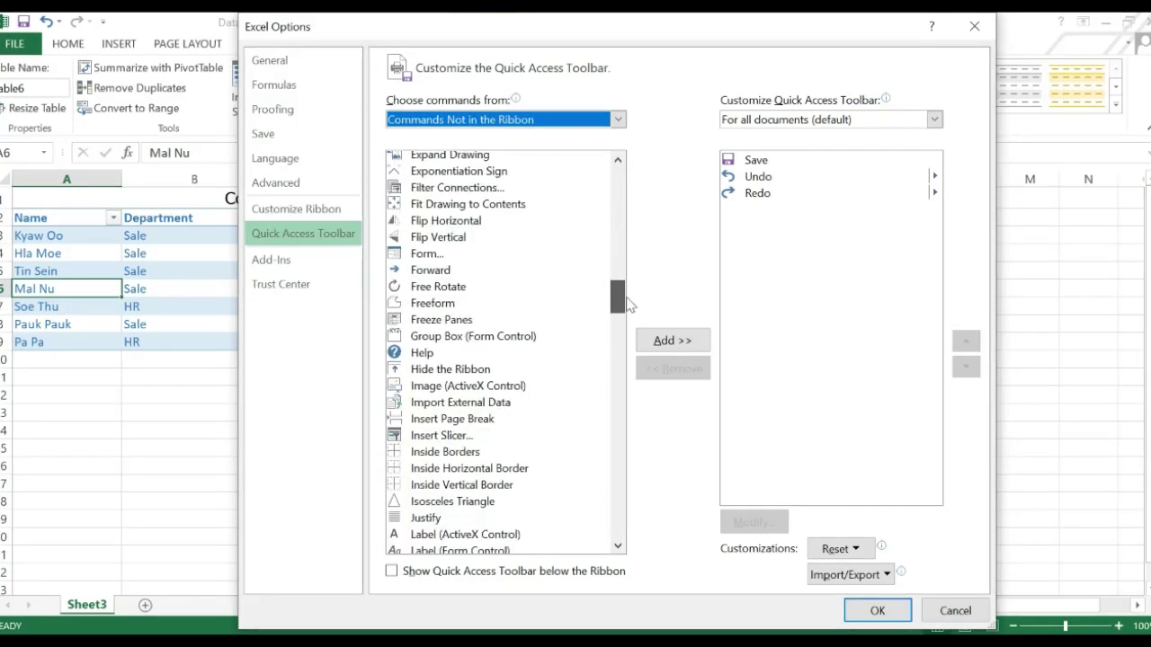
{"action": "left_click", "coordinate": [423, 256]}
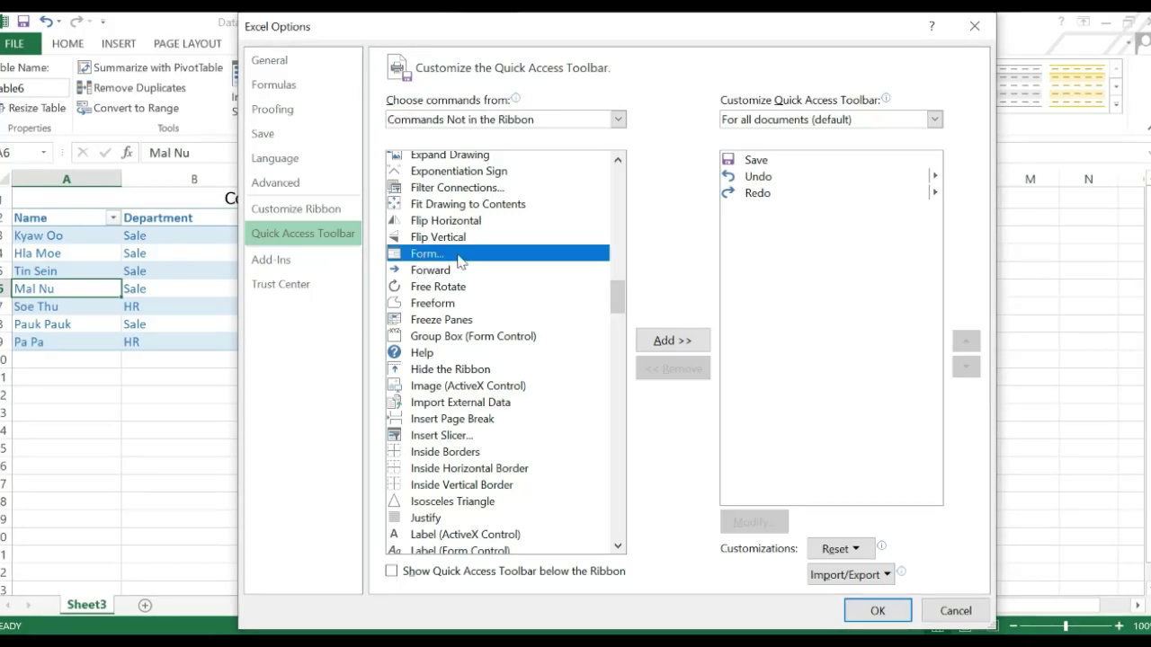
{"action": "left_click", "coordinate": [665, 340]}
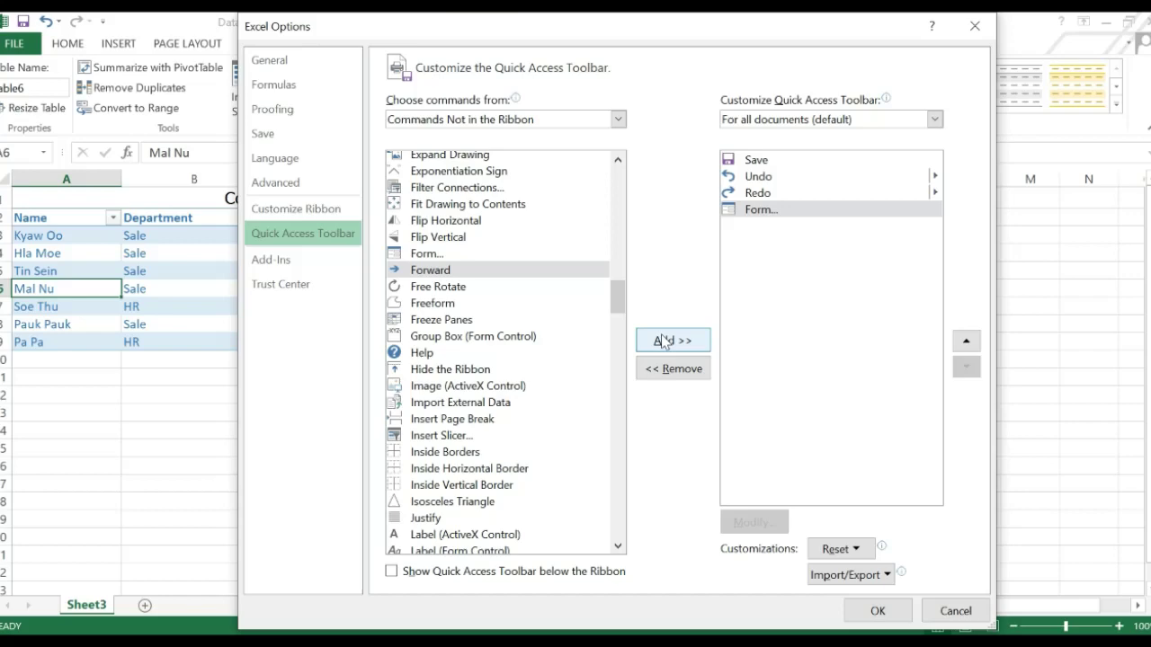
{"action": "left_click", "coordinate": [877, 612]}
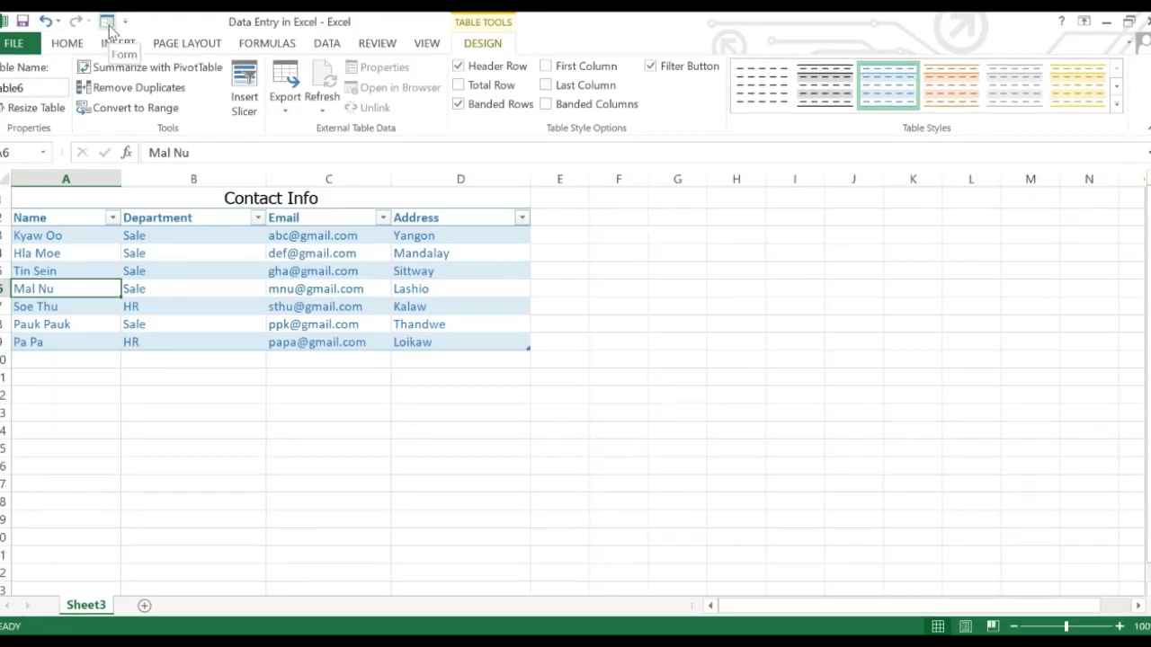
Open the data form, step through records with Find Next and Find Prev, then start a New record.
{"action": "left_click", "coordinate": [107, 22]}
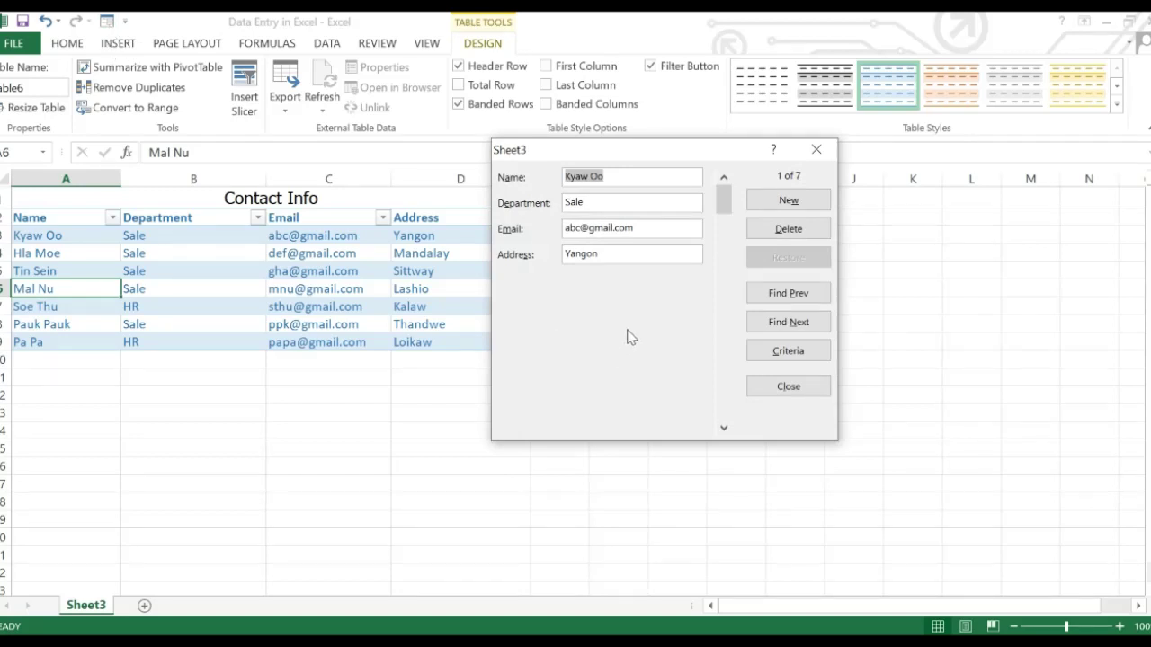
{"action": "left_click_drag", "start_coordinate": [613, 153], "coordinate": [703, 189]}
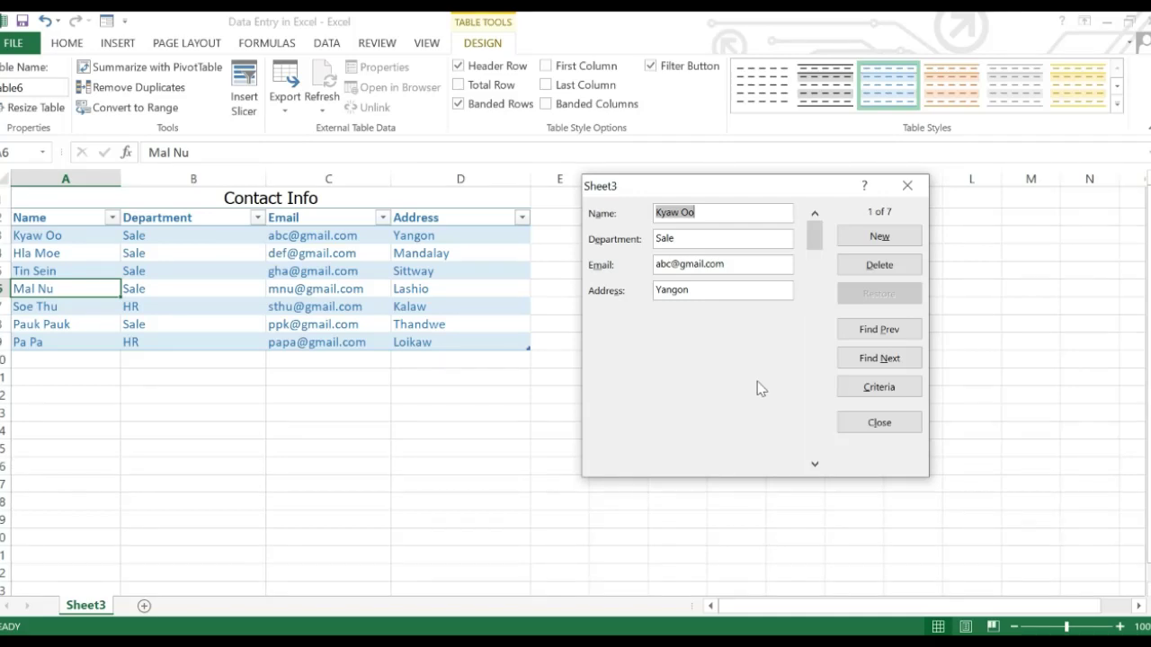
{"action": "left_click", "coordinate": [878, 363]}
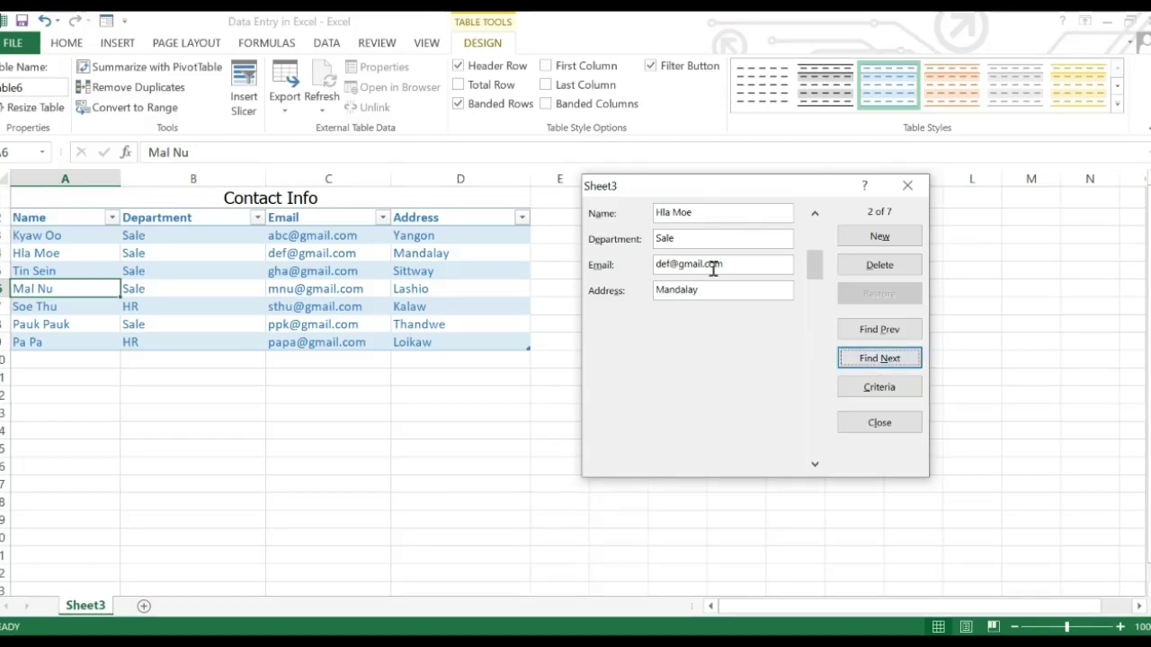
{"action": "left_click", "coordinate": [852, 361]}
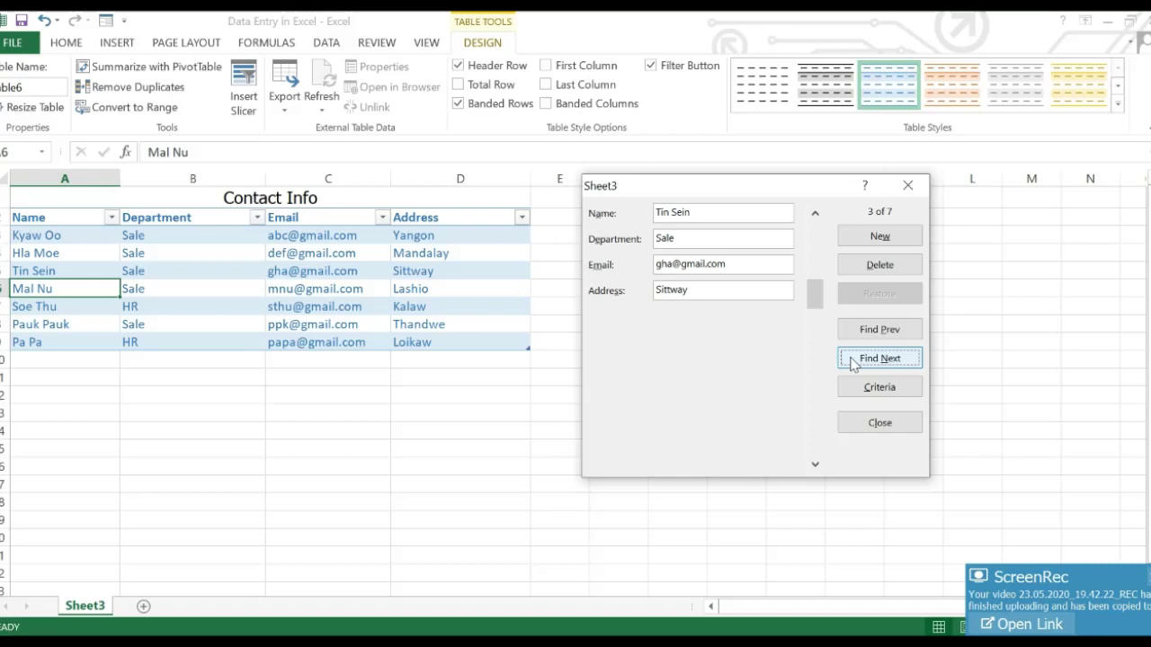
{"action": "left_click", "coordinate": [853, 361]}
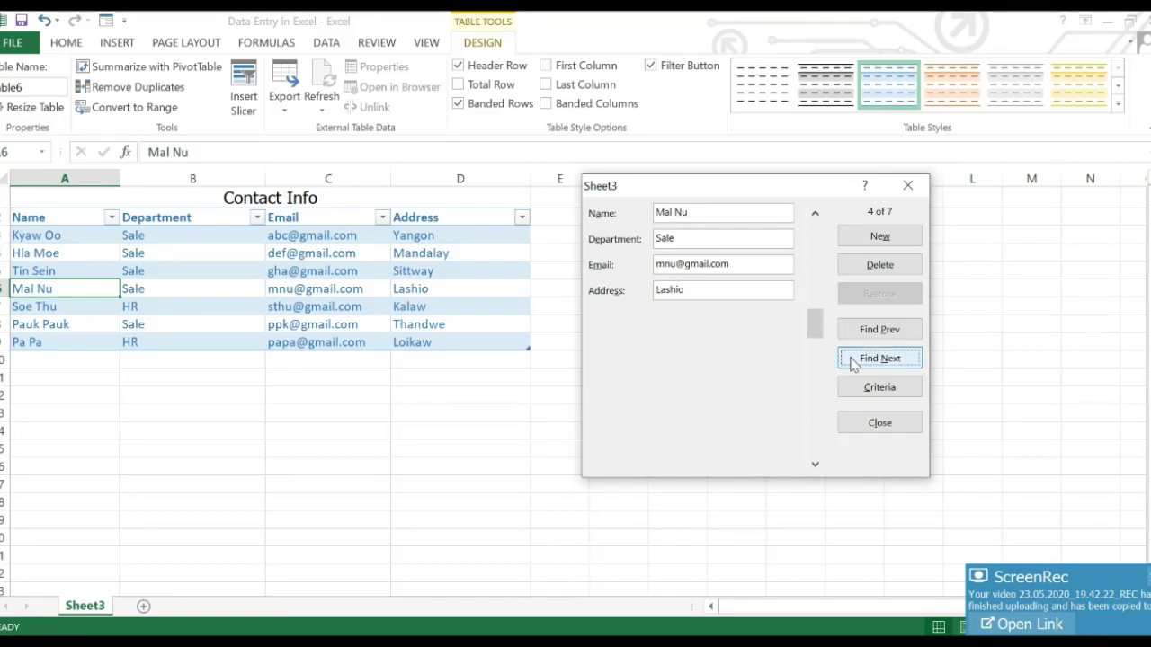
{"action": "left_click", "coordinate": [856, 334]}
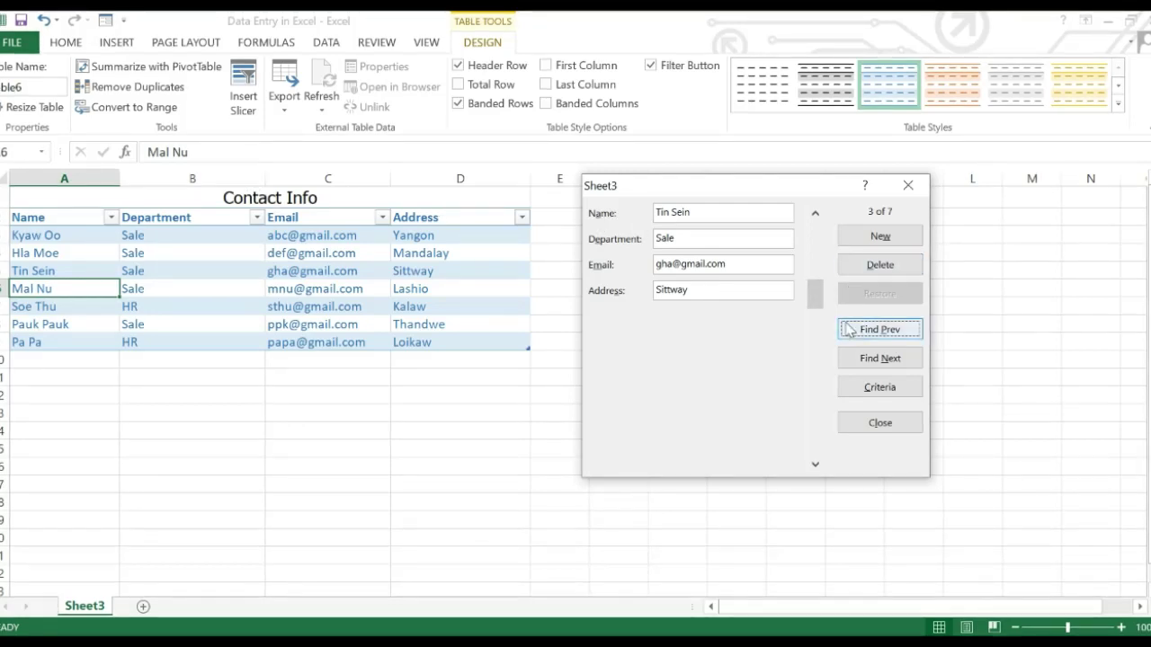
{"action": "left_click", "coordinate": [852, 239]}
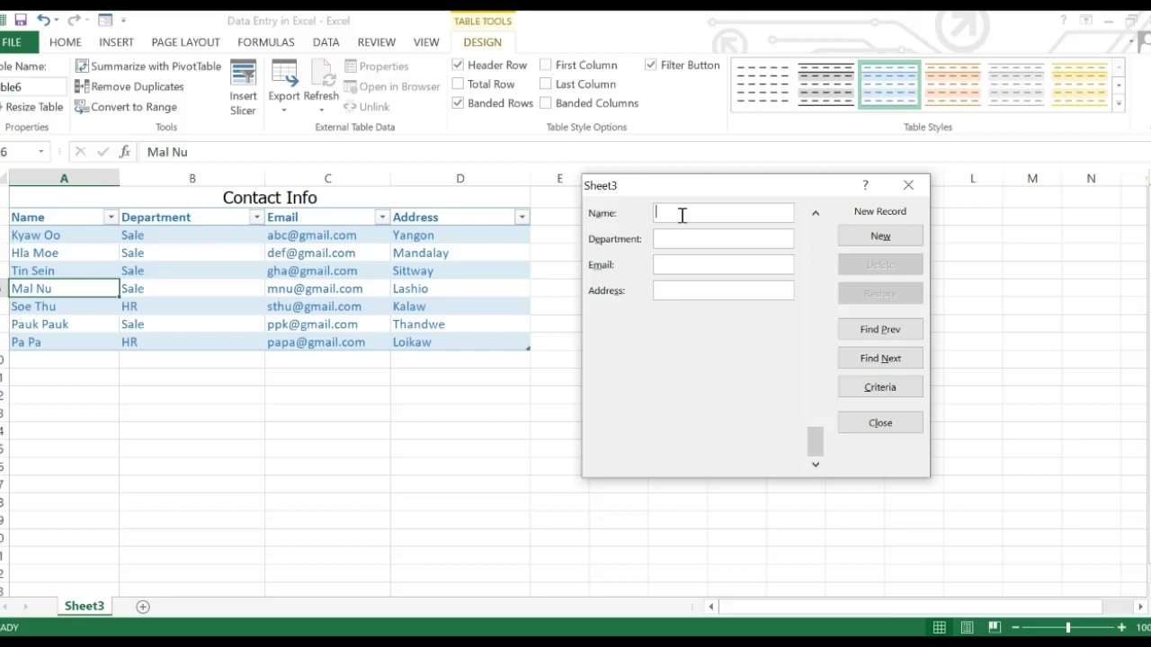
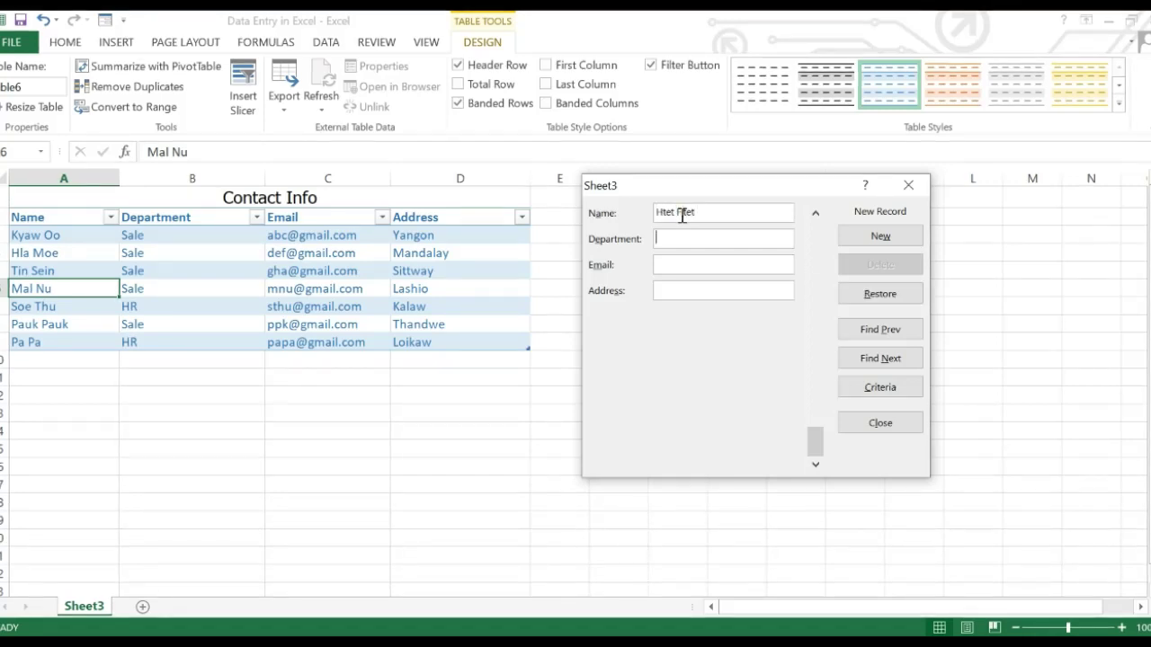
Fill in the contact's name, Account department, e-mail and address, and add the record.
{"action": "key", "text": "Tab"}
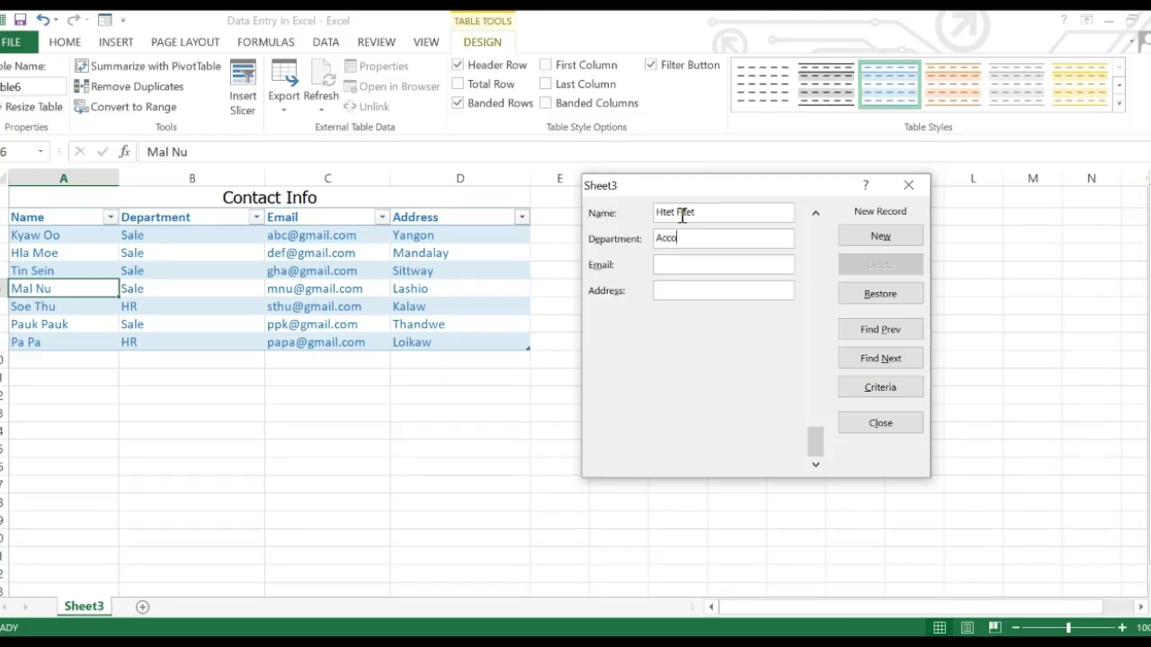
{"action": "key", "text": "Tab"}
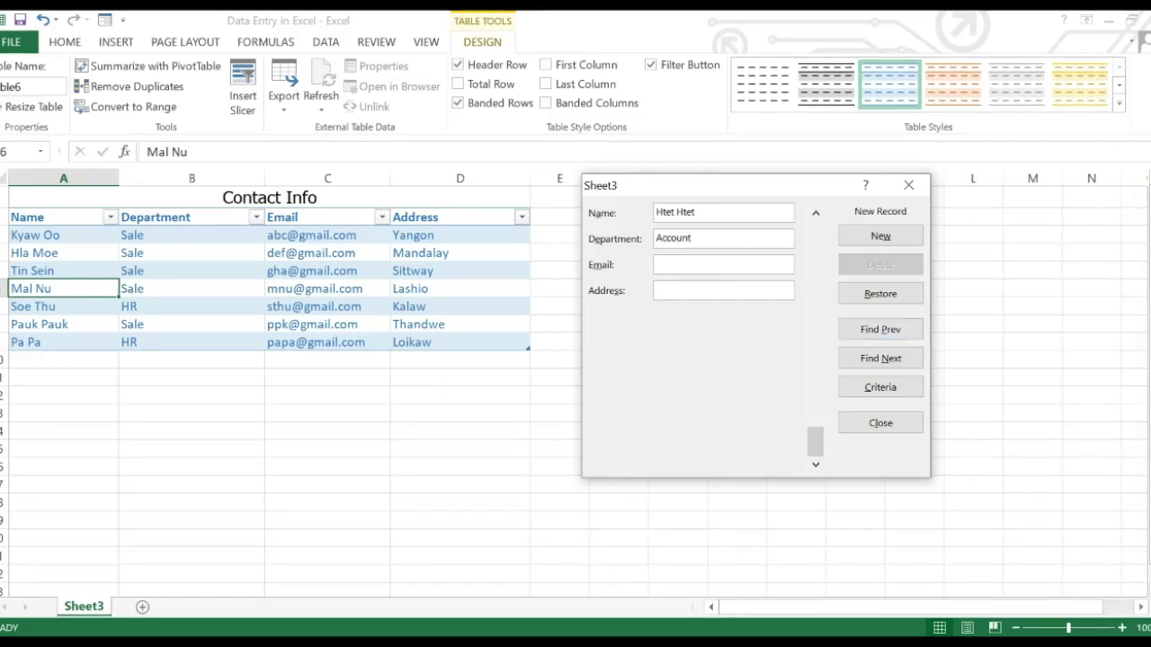
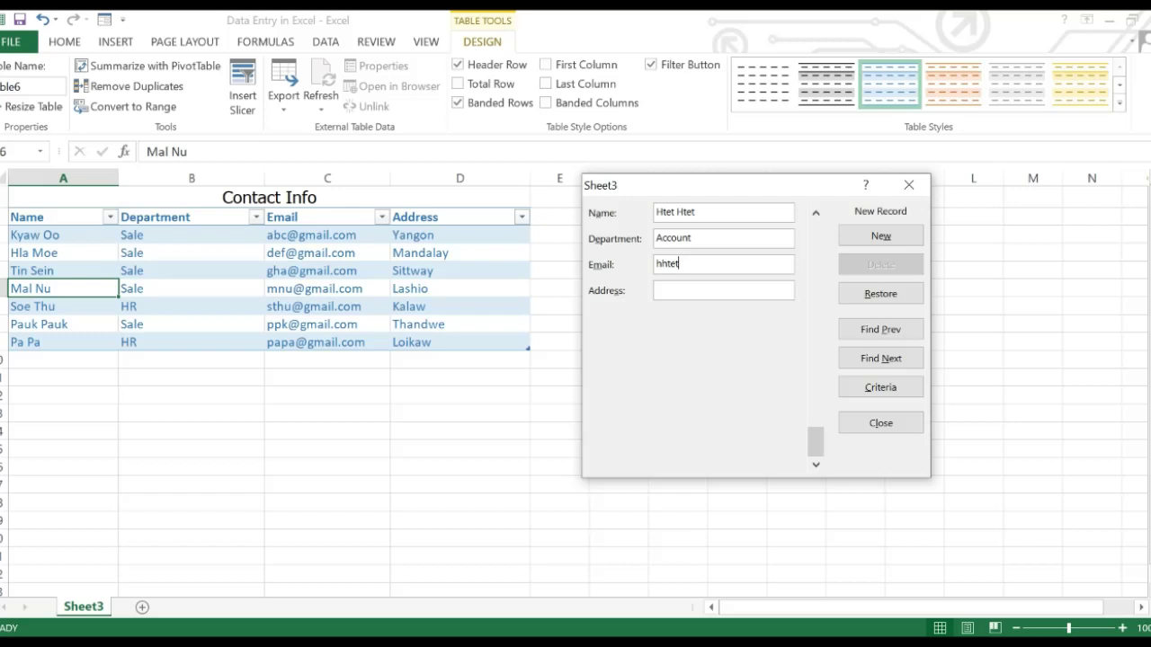
{"action": "key", "text": "Tab"}
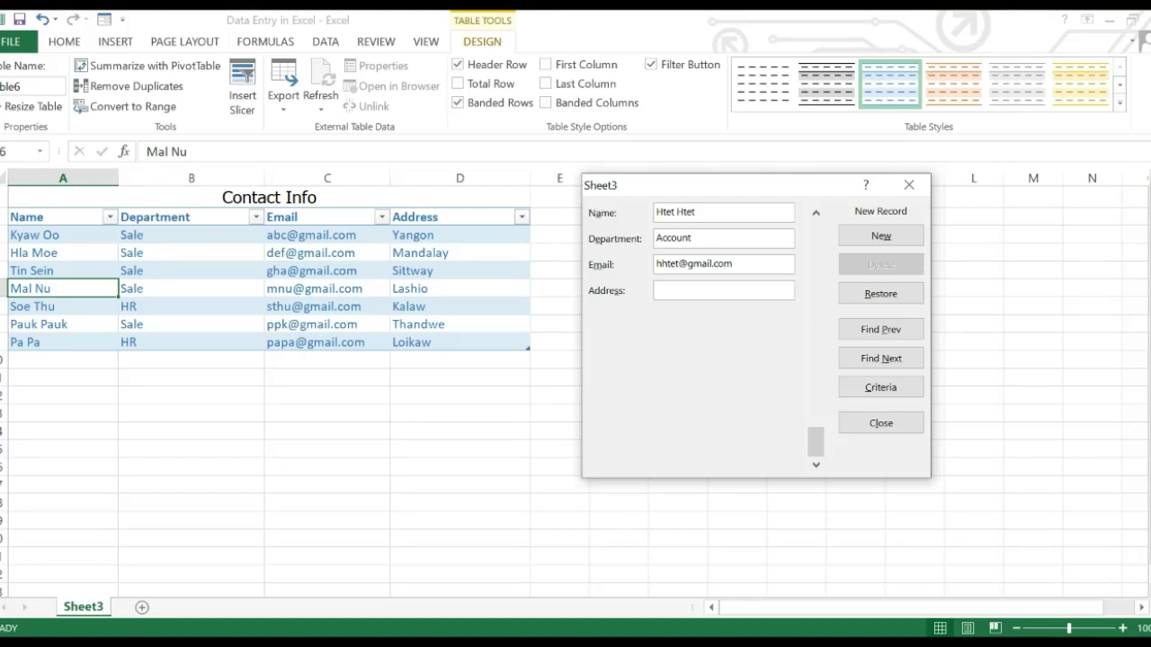
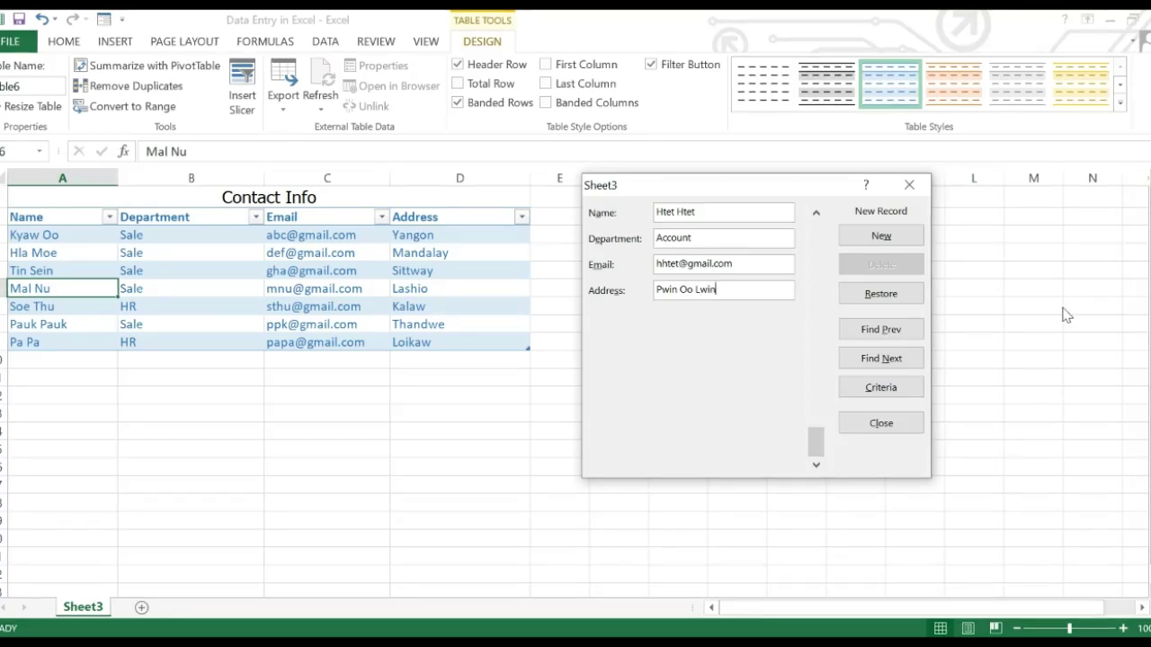
{"action": "key", "text": "Return"}
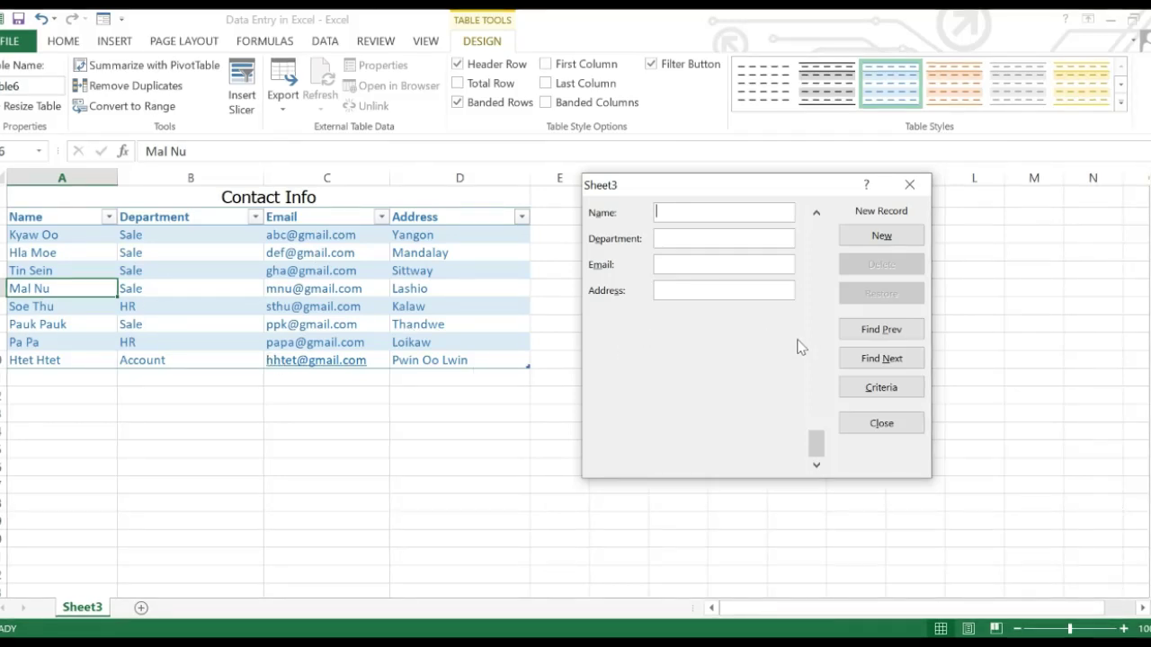
Step back to the record to remove, delete it, and confirm the deletion.
{"action": "left_click", "coordinate": [885, 331]}
{"action": "left_click", "coordinate": [891, 332]}
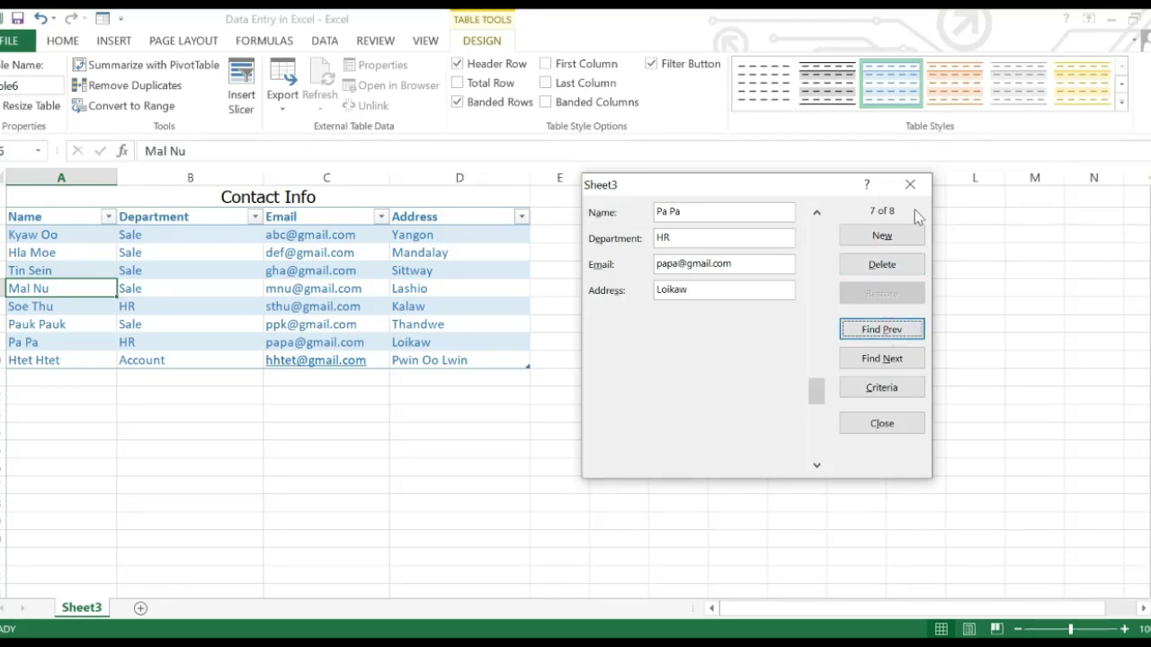
{"action": "left_click", "coordinate": [881, 266]}
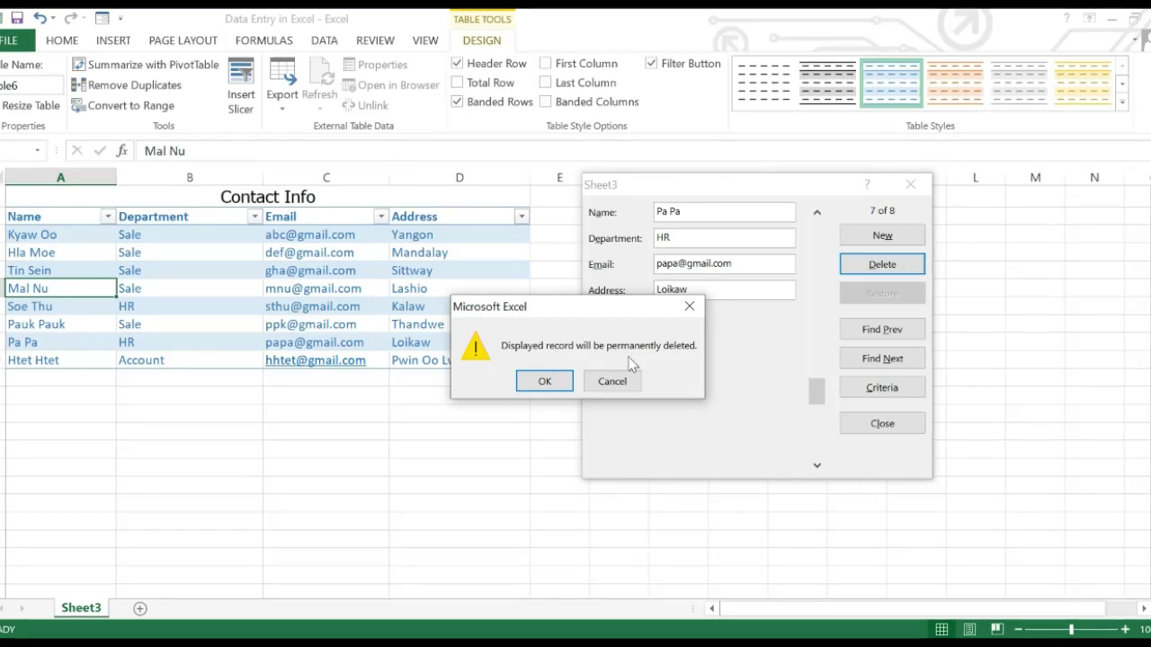
{"action": "left_click", "coordinate": [542, 382]}
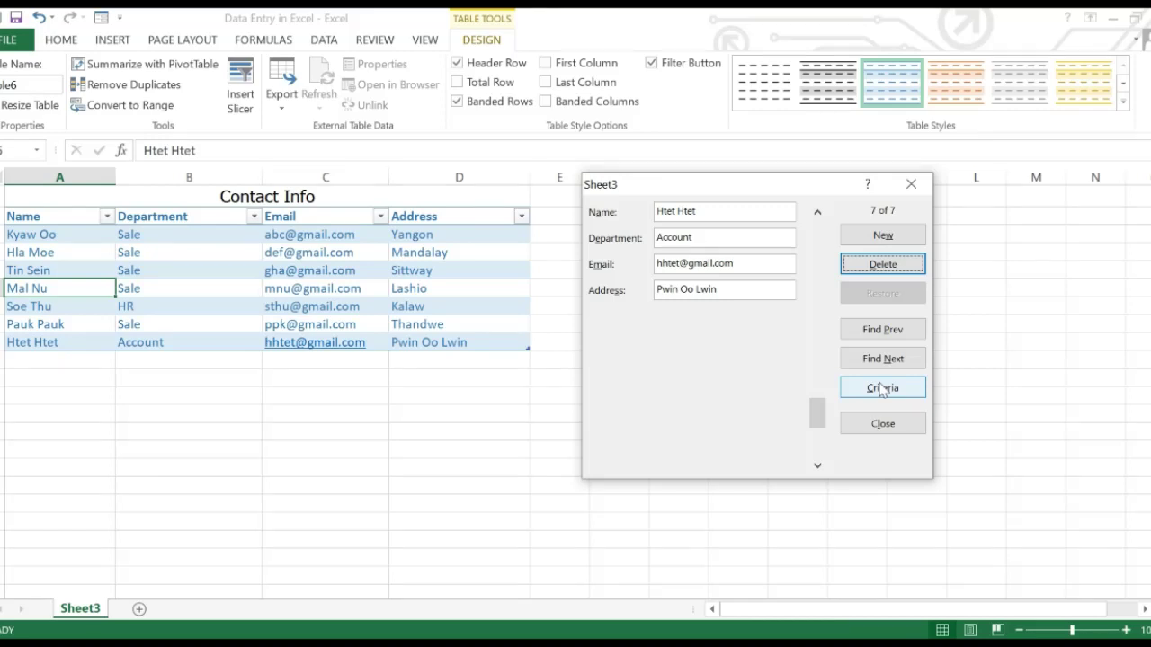
Search by Criteria for the new contact's name, find the match, then close the form.
{"action": "left_click", "coordinate": [882, 387]}
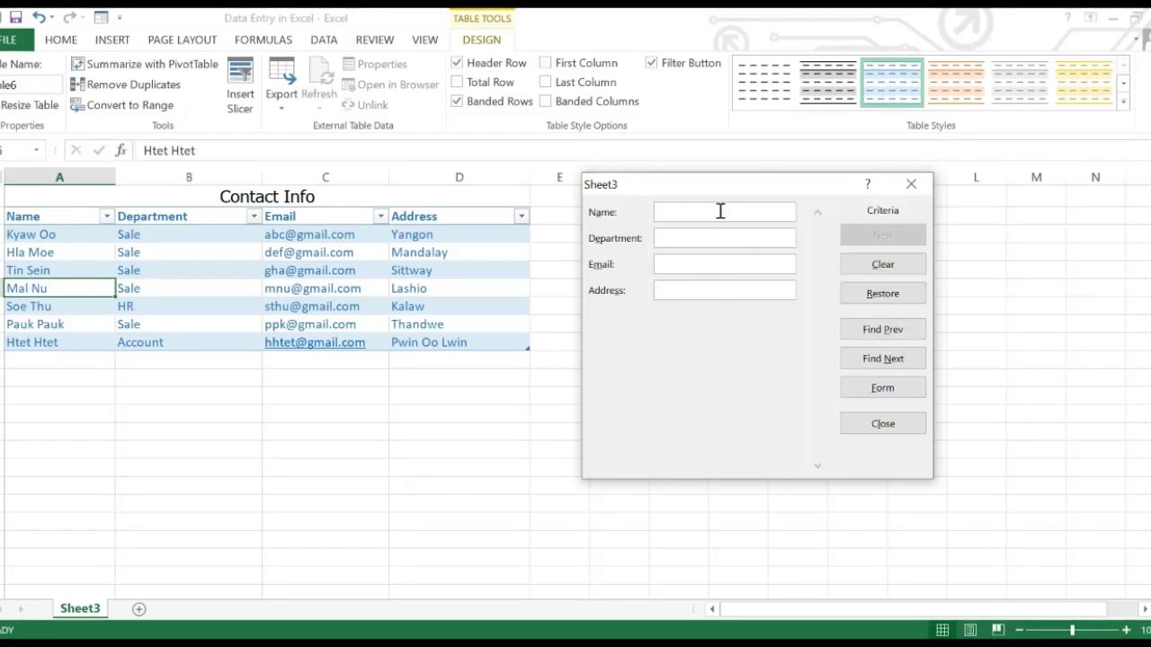
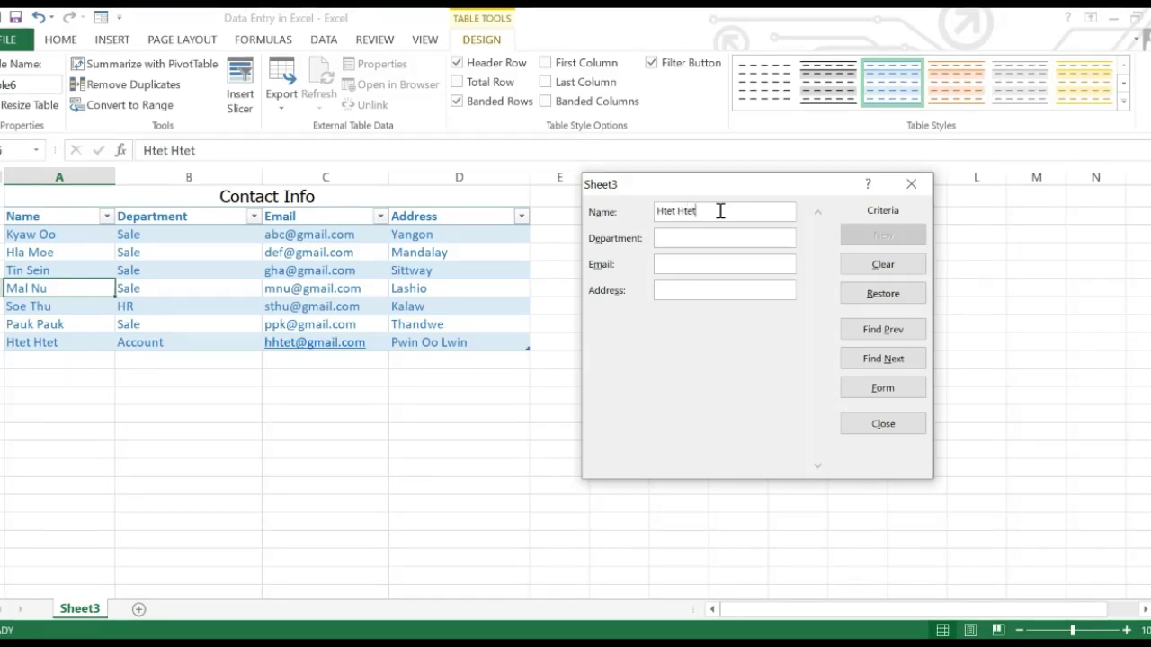
{"action": "left_click", "coordinate": [890, 360]}
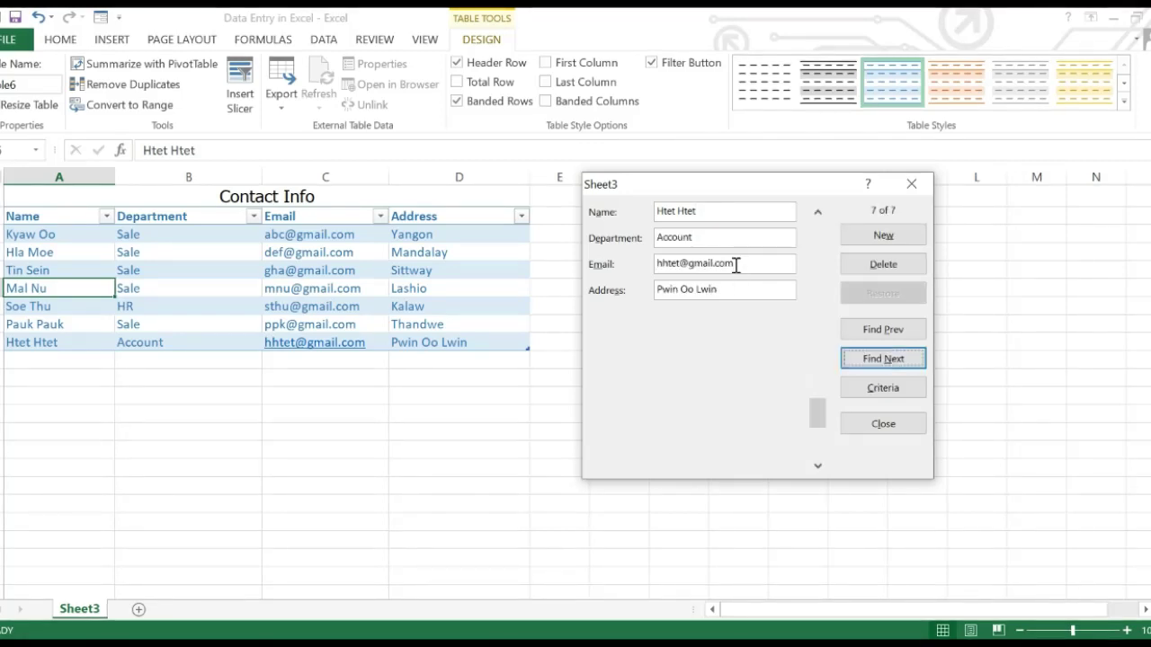
{"action": "left_click", "coordinate": [859, 422]}
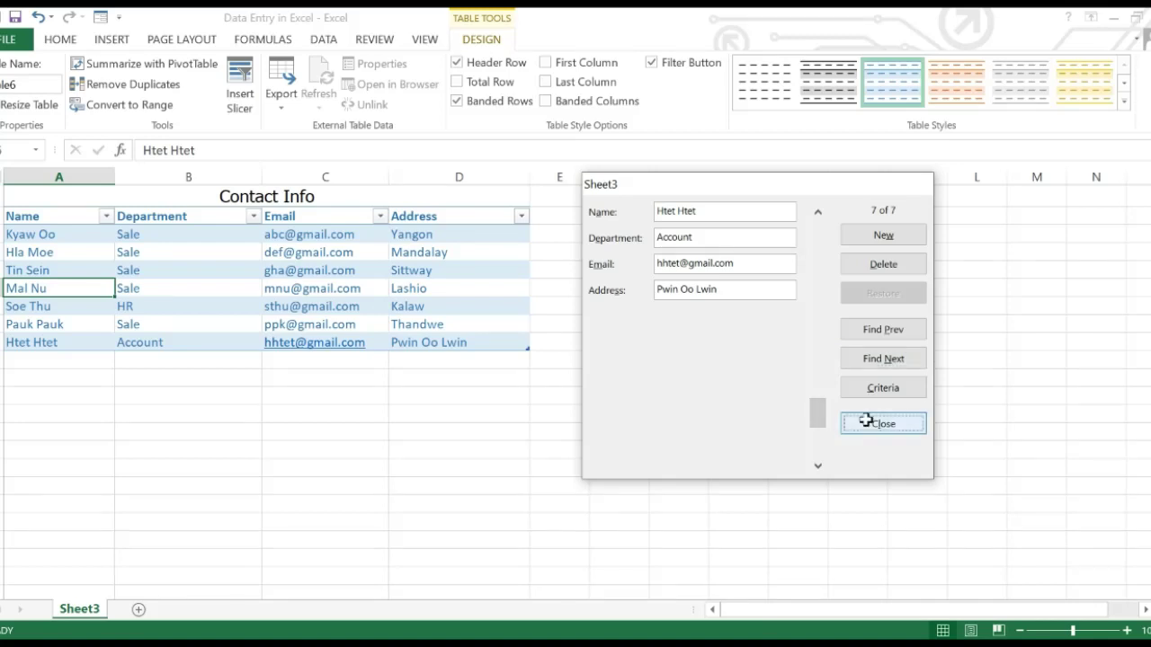